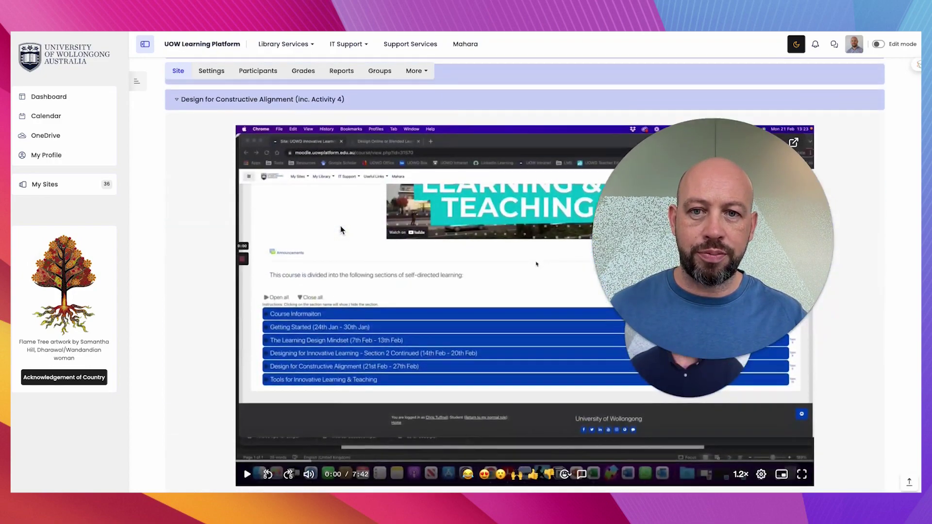
Scroll down the course page past the embedded videos to the 'Visual Learning Design - 2nd iteration' padlet.
scroll(340, 226, down, 1)
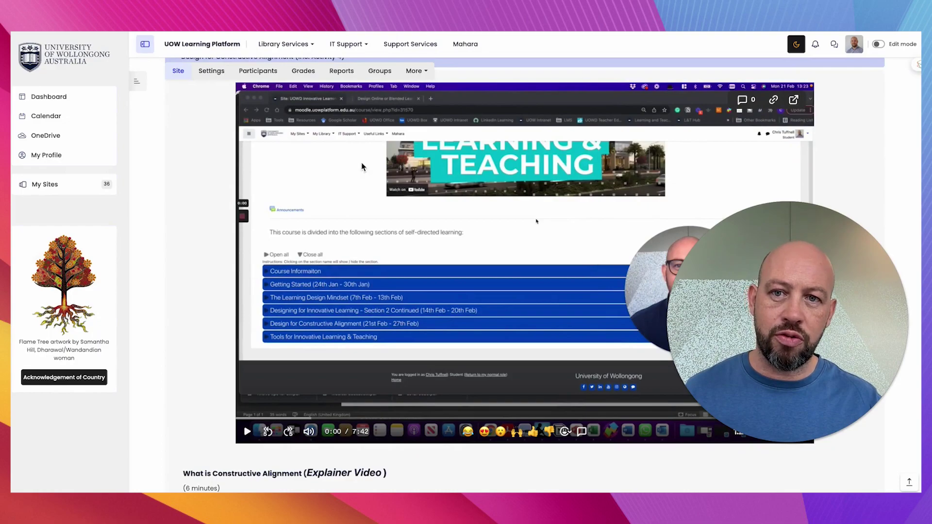
scroll(405, 199, down, 5)
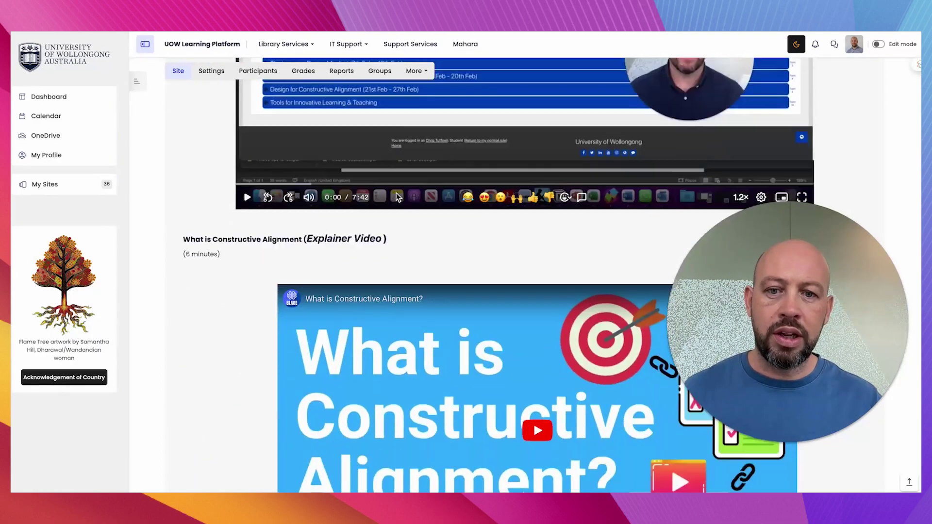
scroll(466, 218, down, 3)
scroll(446, 267, down, 10)
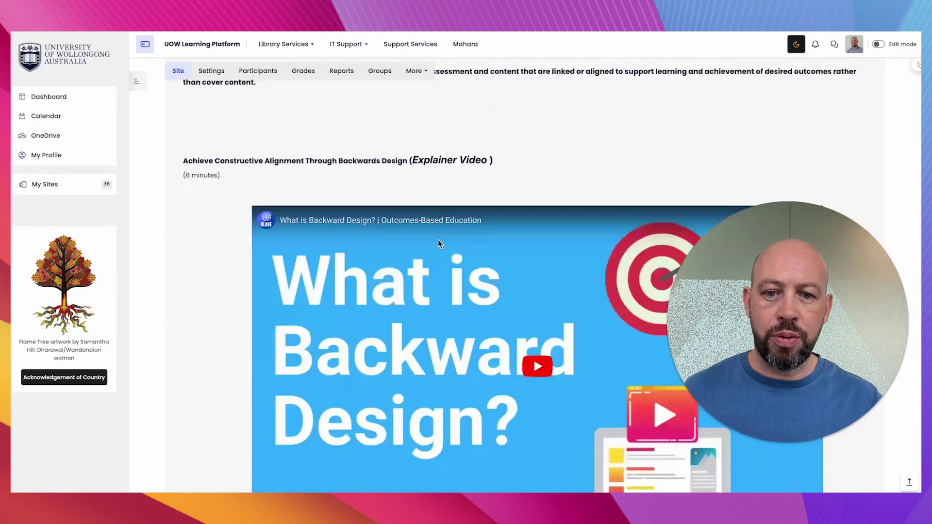
scroll(439, 238, down, 10)
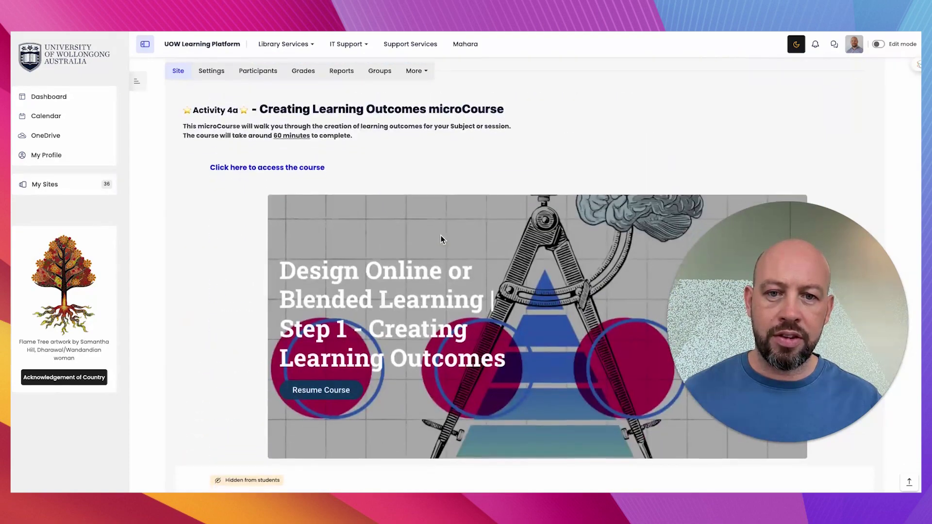
scroll(441, 237, down, 1)
scroll(431, 186, down, 2)
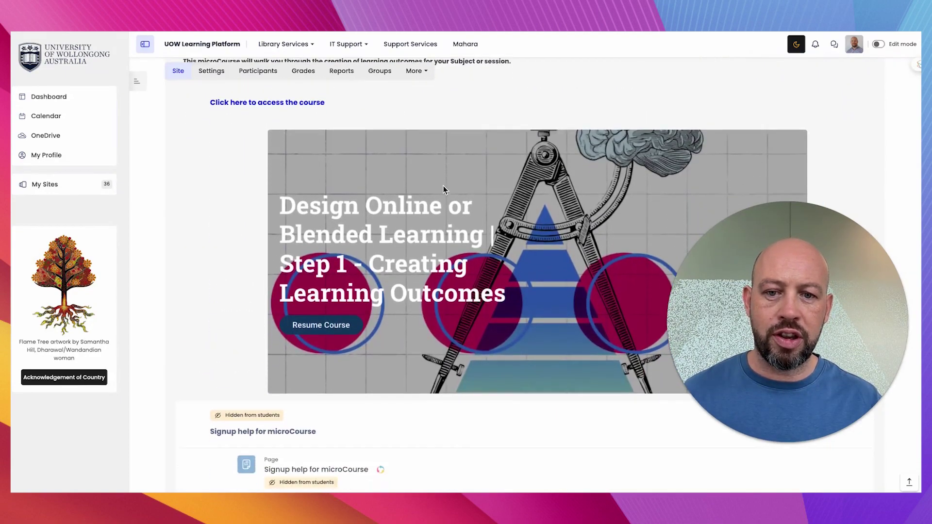
scroll(466, 194, down, 12)
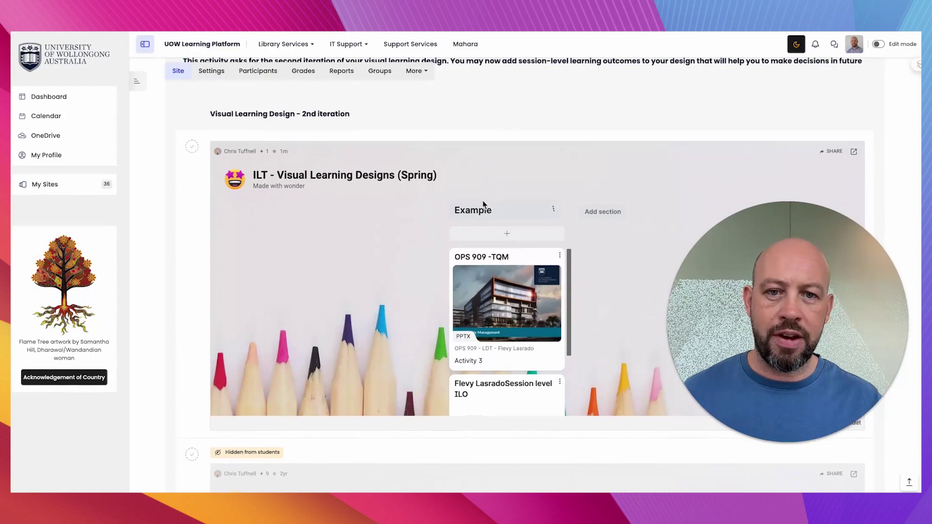
Start a new padlet post and discard it, then bring up the 'How To Embed Your Loom Video into Moodle LMS' YouTube tab.
drag(788, 298, 302, 238)
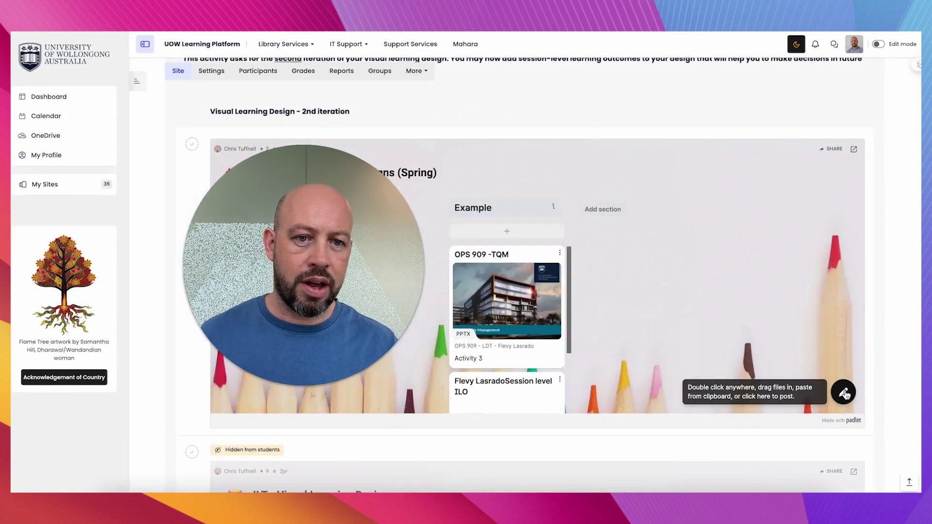
click(844, 393)
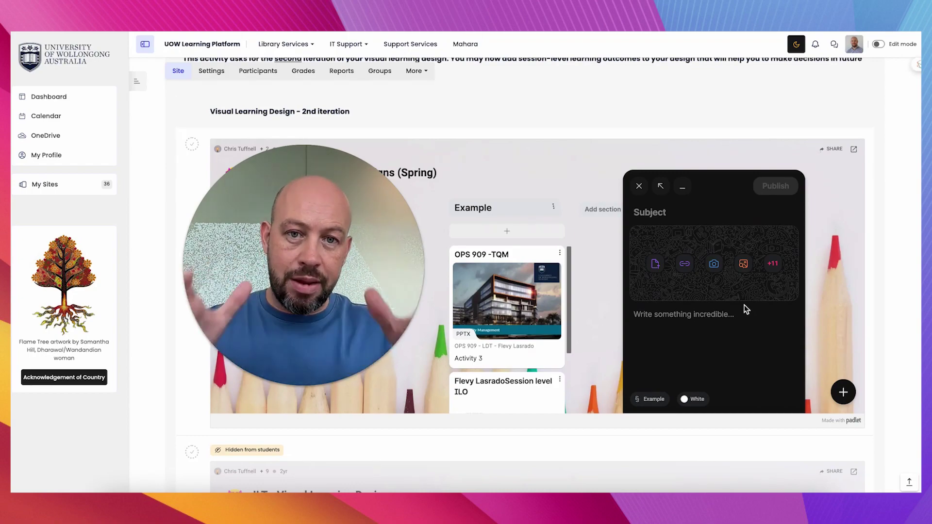
click(639, 186)
drag(382, 239, 639, 227)
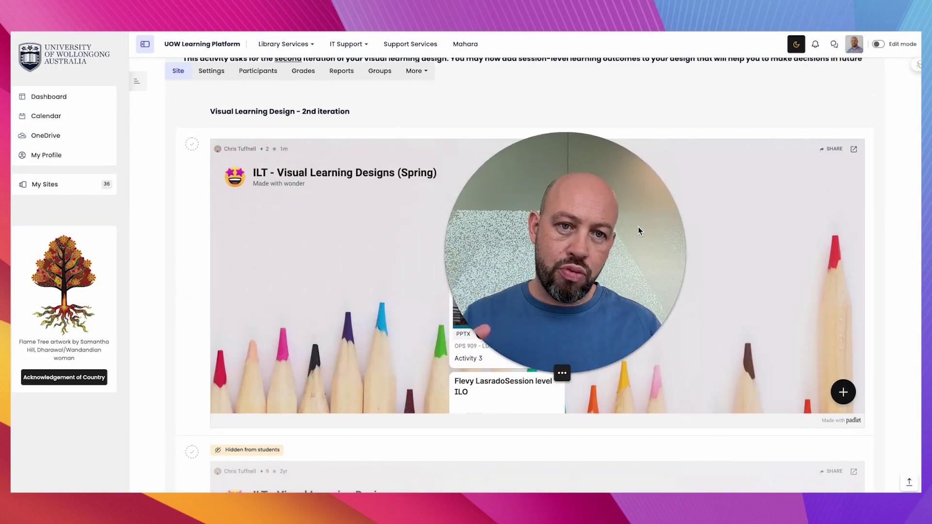
key(ctrl+Tab)
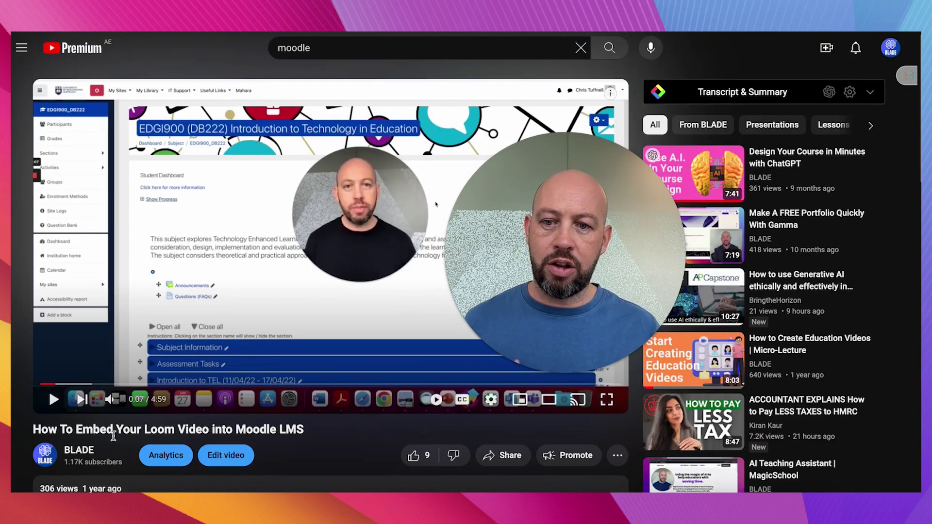
mouse_move(592, 236)
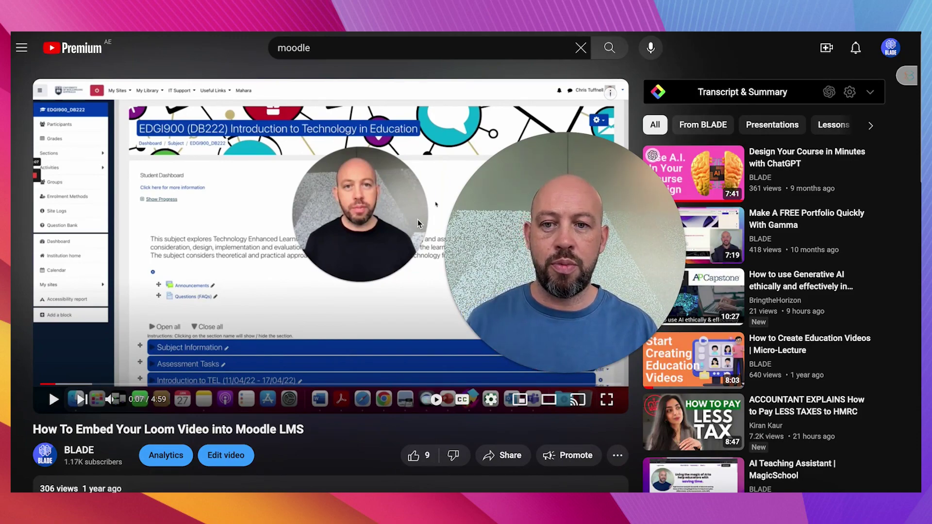
scroll(291, 230, down, 2)
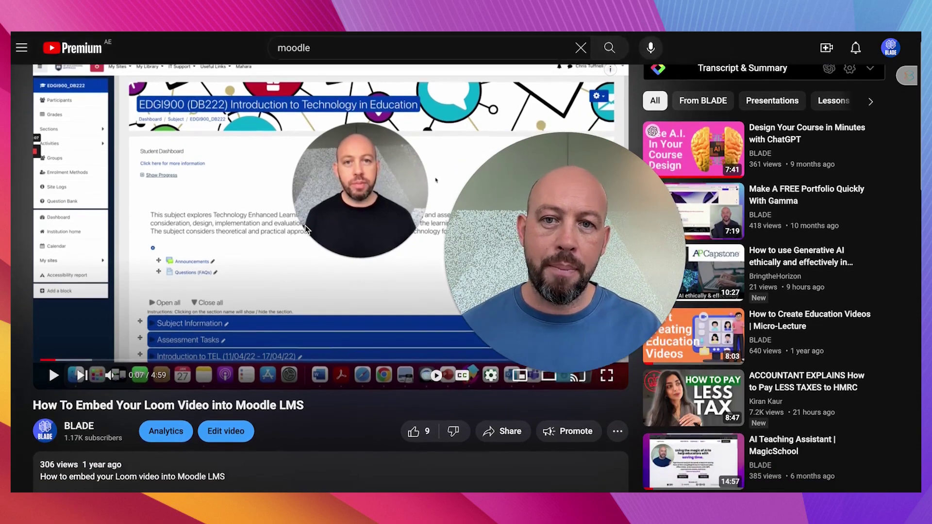
scroll(305, 228, down, 6)
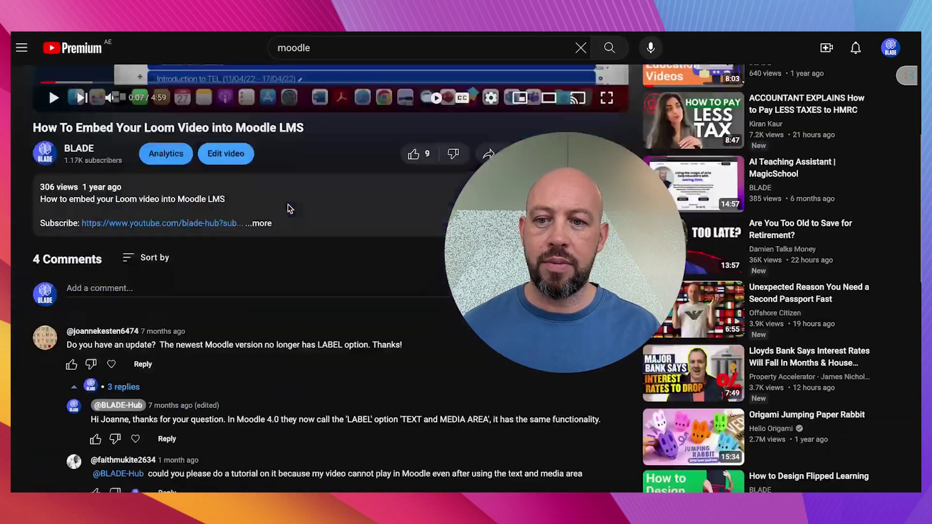
scroll(301, 223, down, 2)
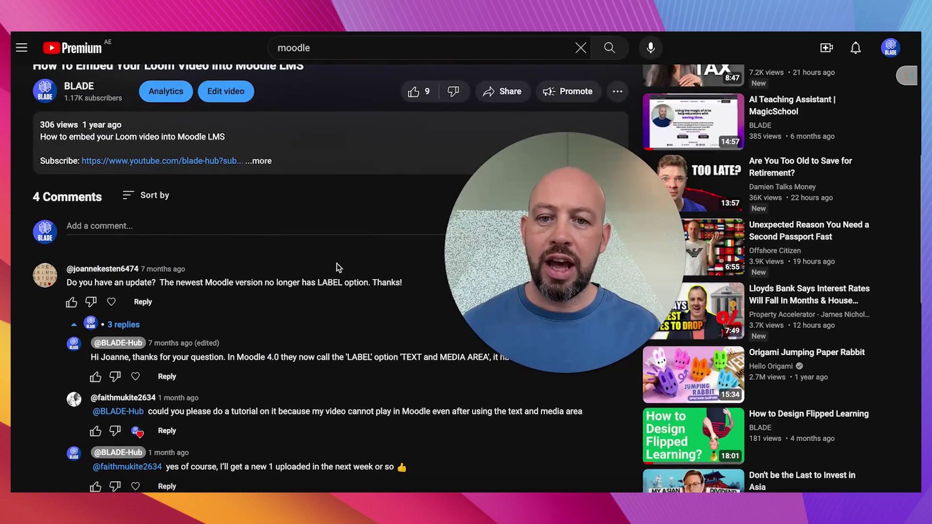
scroll(319, 264, up, 1)
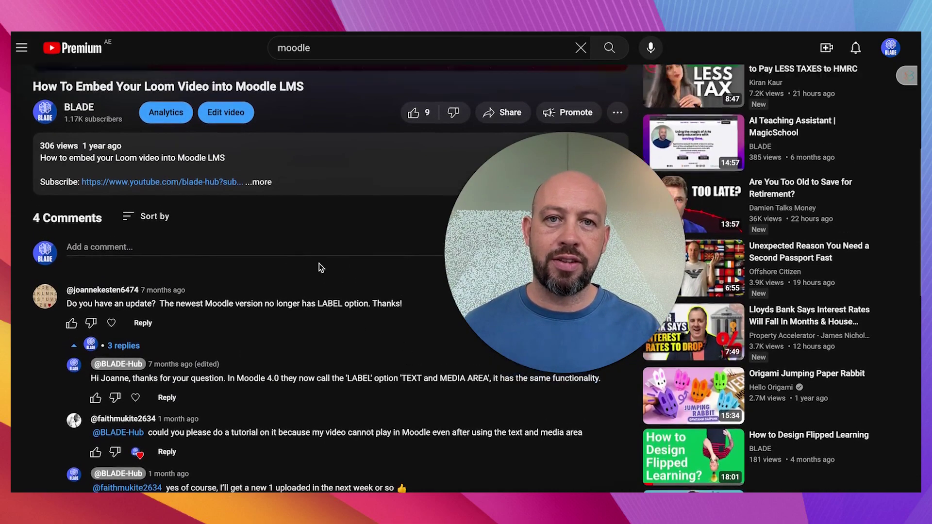
scroll(319, 263, up, 7)
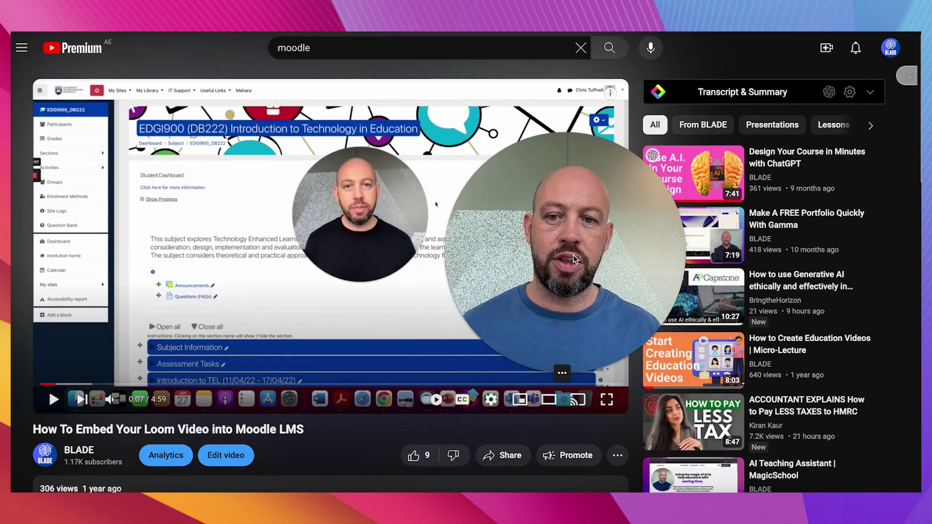
drag(573, 255, 190, 332)
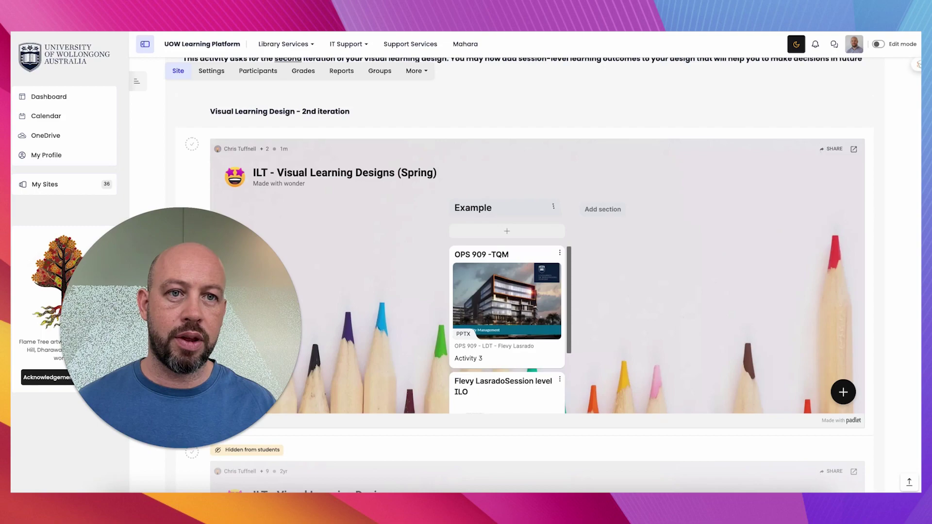
Scroll back up the Moodle course page to the 'Design Online or Blended Learning | Step 1' microCourse banner.
drag(225, 301, 191, 314)
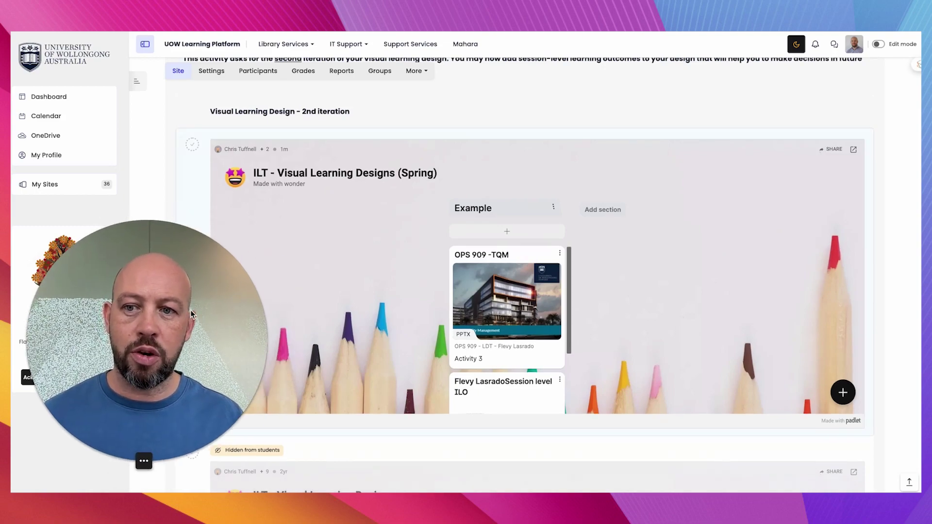
scroll(805, 223, up, 5)
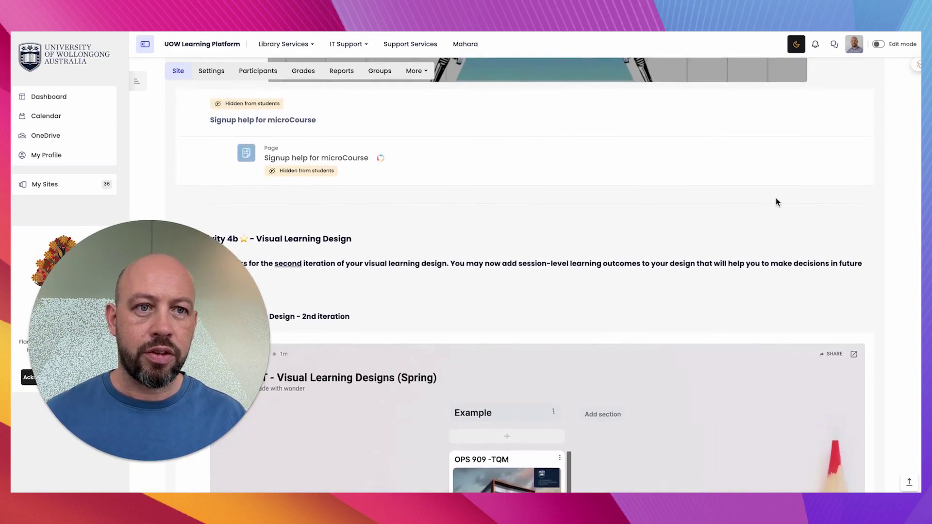
scroll(776, 202, up, 6)
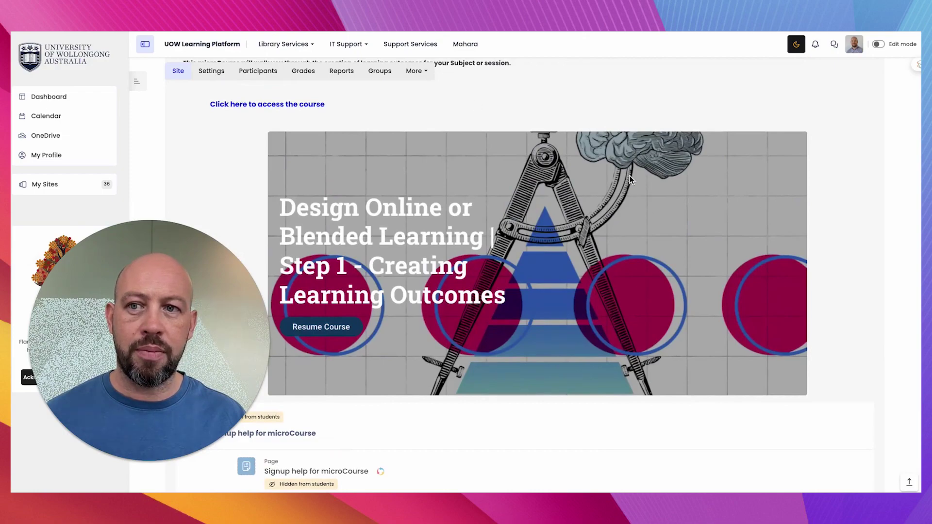
scroll(690, 136, down, 1)
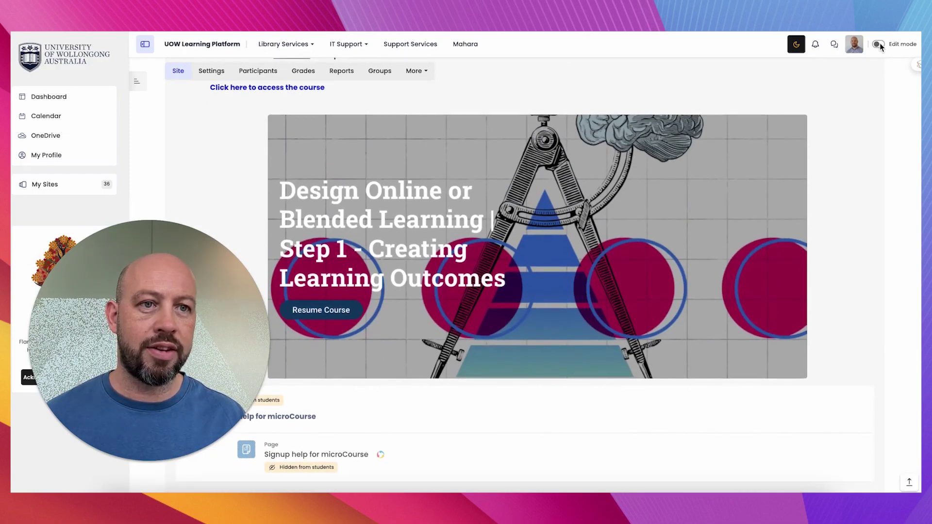
Turn on edit mode and scroll down to the section's Add an activity or resource link.
click(528, 151)
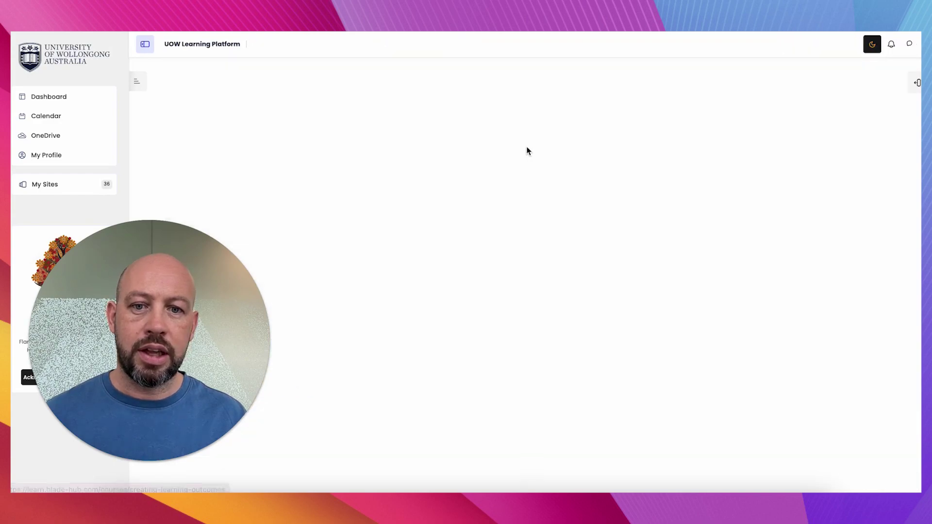
scroll(563, 152, down, 10)
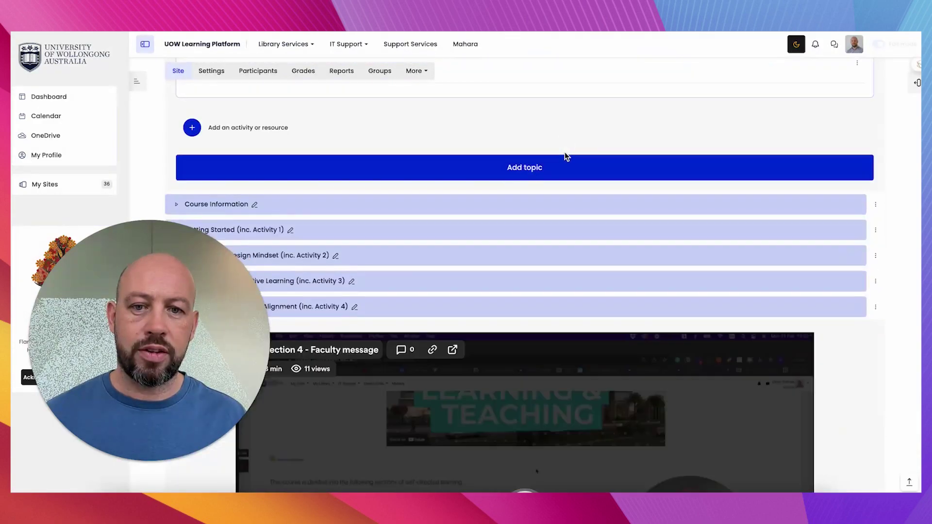
scroll(565, 152, down, 15)
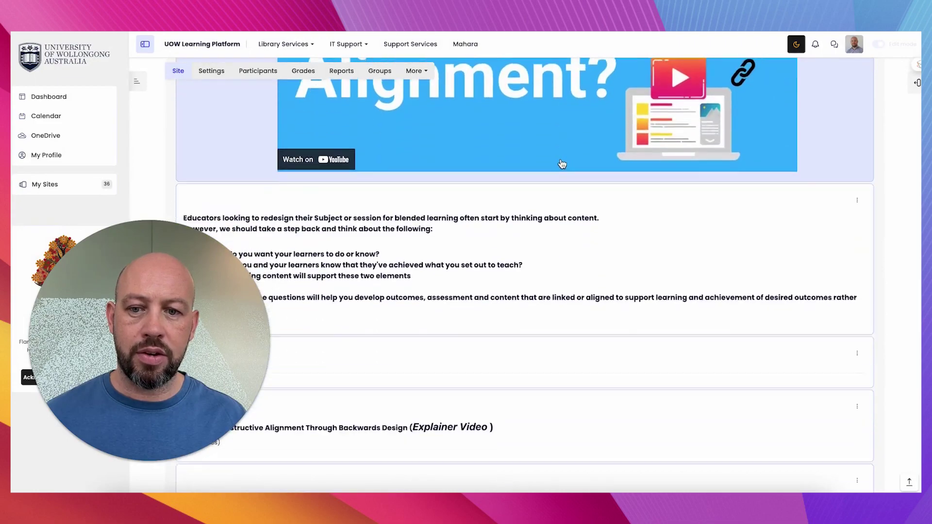
scroll(562, 164, down, 7)
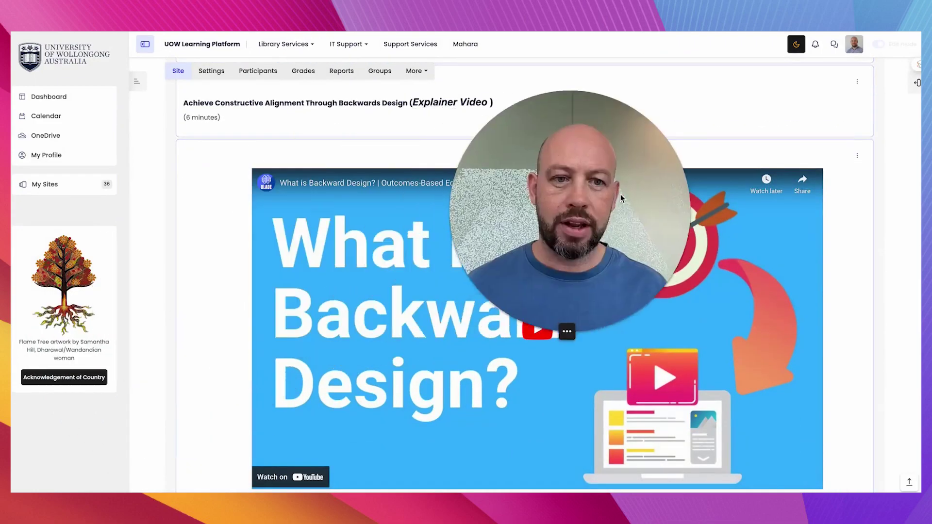
scroll(406, 301, down, 4)
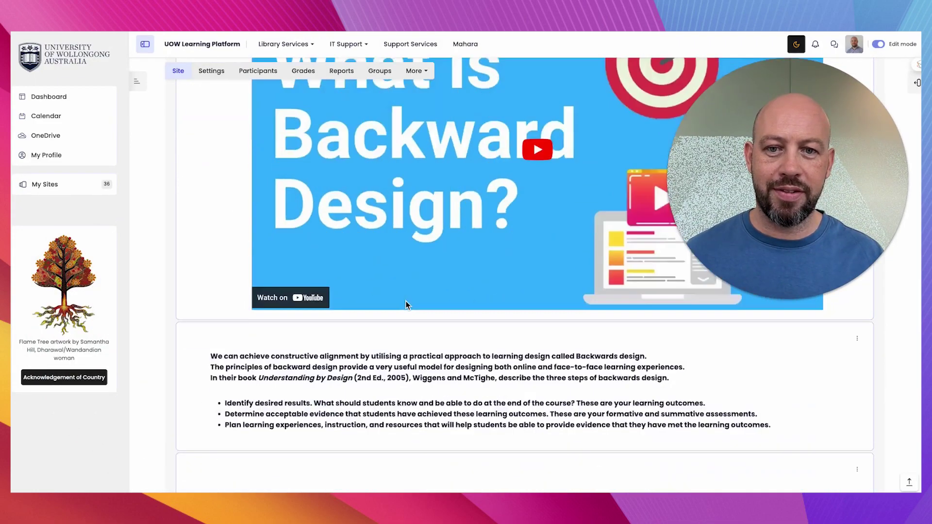
scroll(406, 301, down, 15)
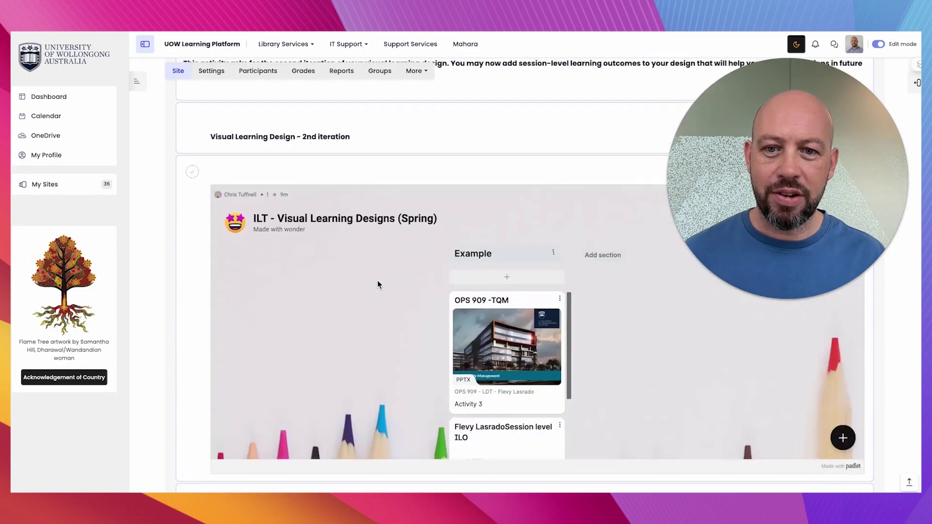
scroll(378, 285, down, 8)
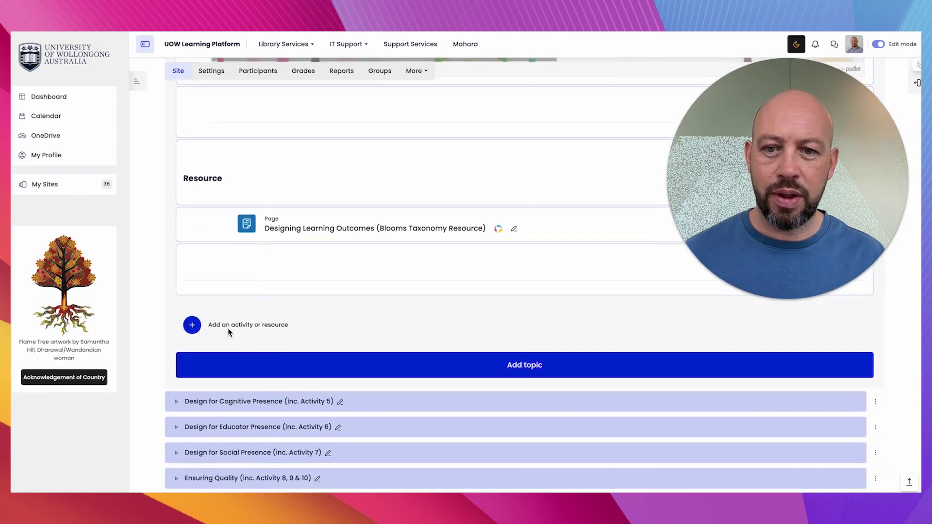
Add a Text and media area to 'Design for Constructive Alignment (inc. Activity 4)' from the Resources list.
click(192, 326)
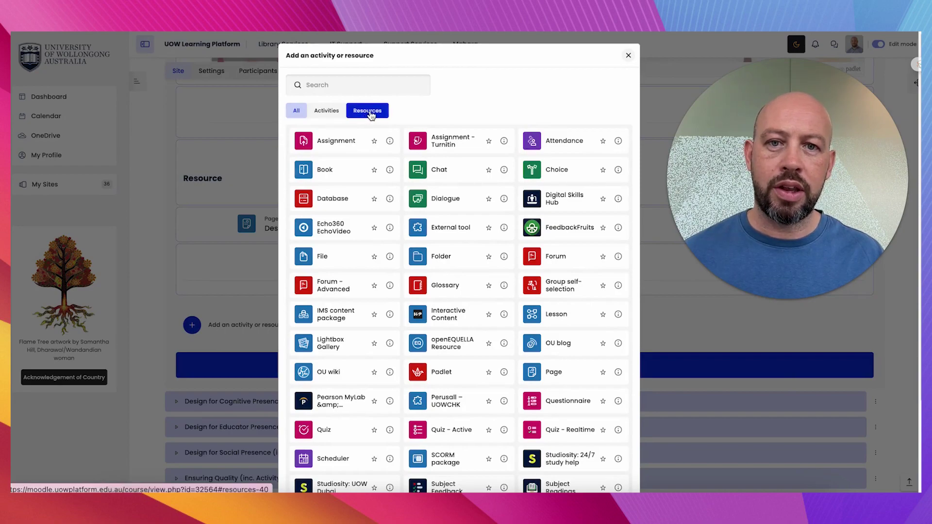
click(369, 111)
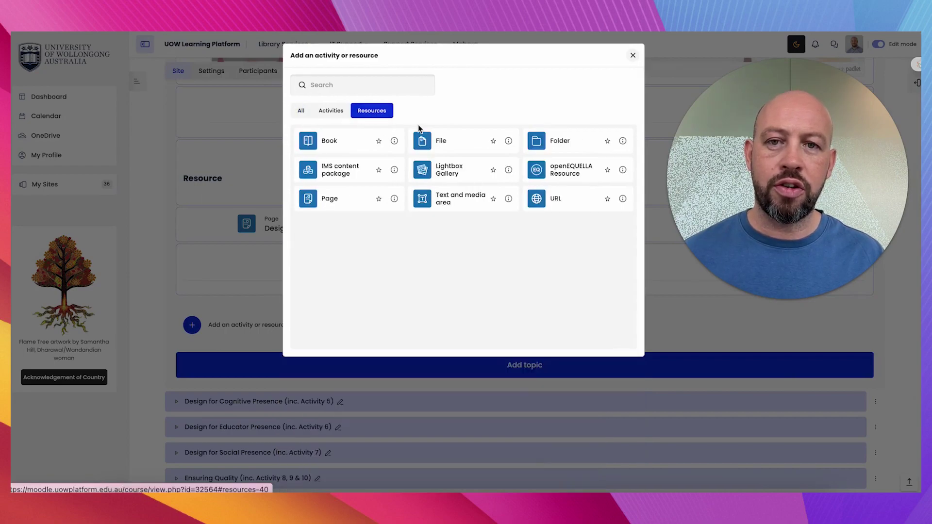
click(447, 203)
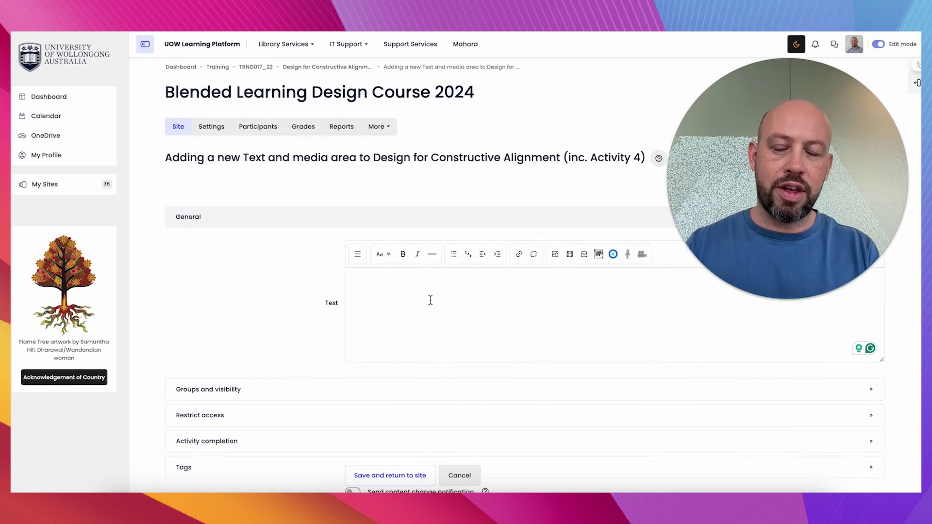
Delete the default <p> markup in the Text field's HTML source view, then return to YouTube.
click(421, 285)
scroll(403, 281, down, 2)
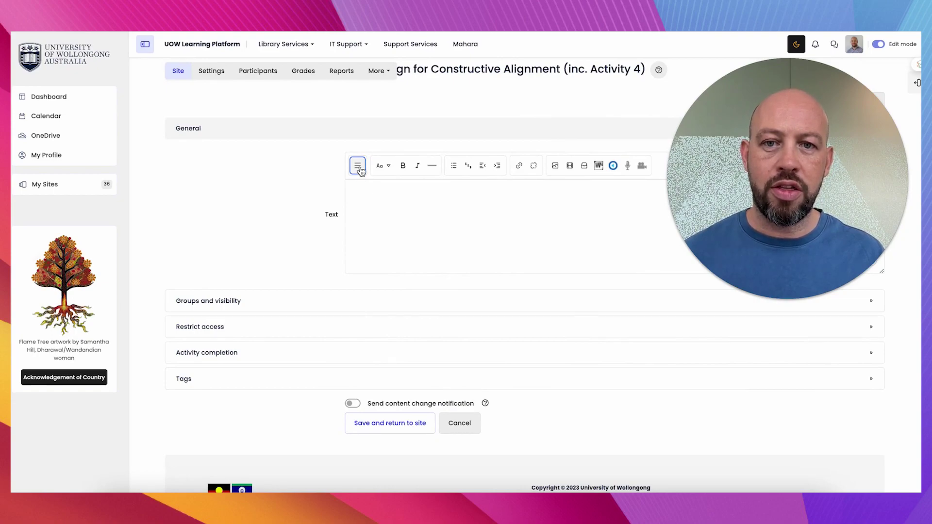
click(358, 167)
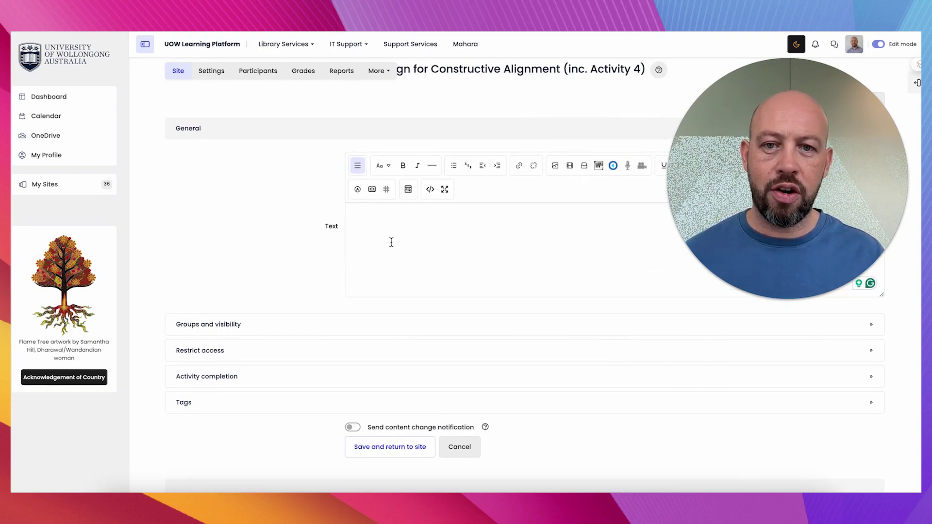
click(430, 190)
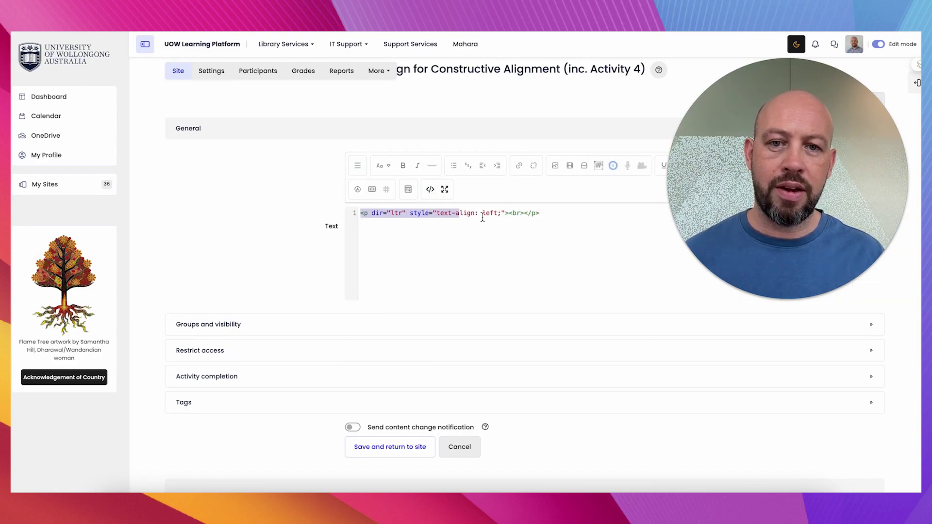
drag(483, 219, 557, 220)
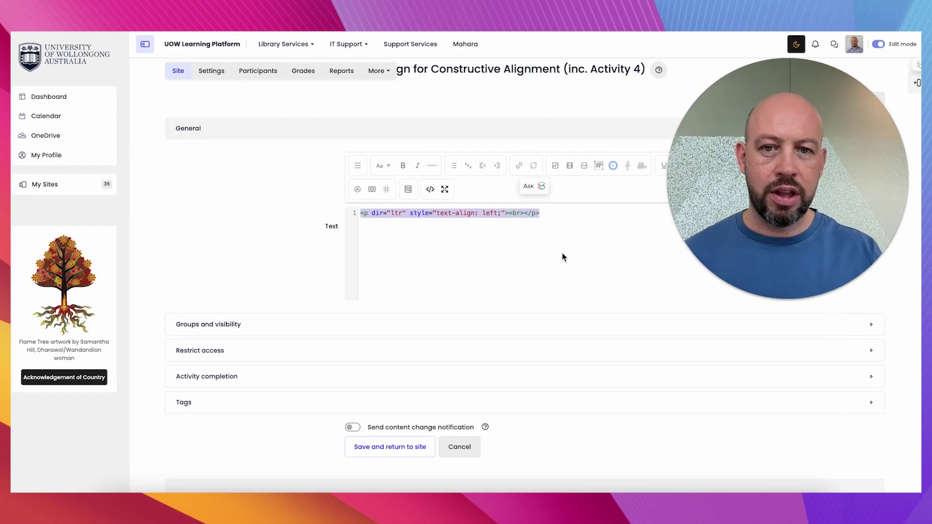
key(BackSpace)
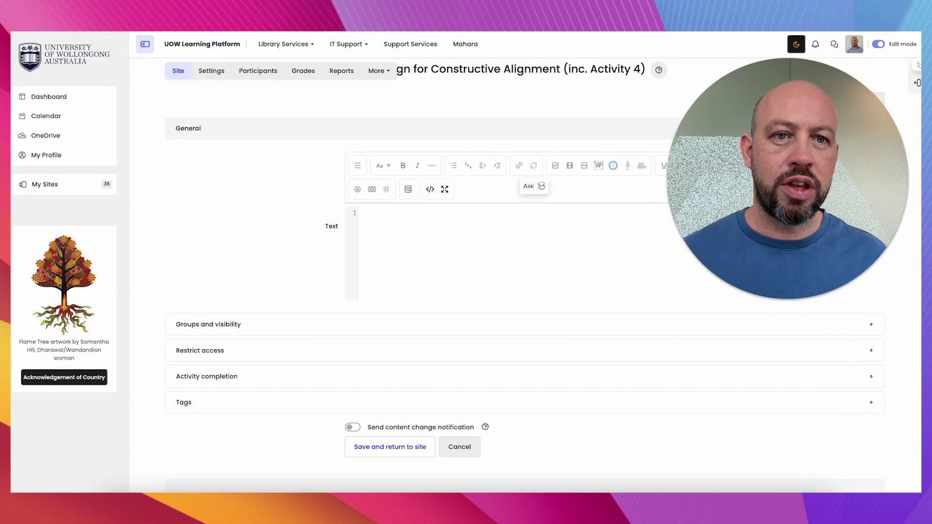
key(ctrl+Tab)
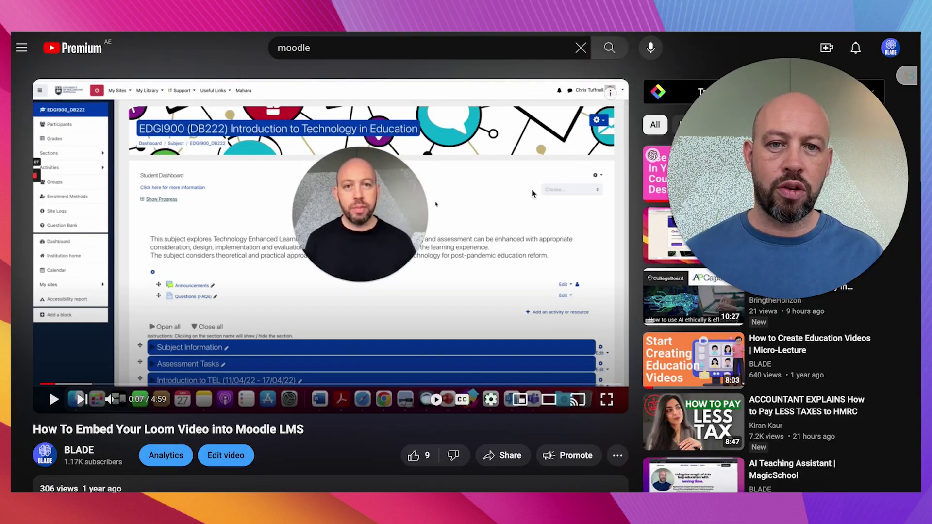
Copy the embed code from the 'How To Embed Your Loom Video into Moodle LMS' player.
right_click(438, 172)
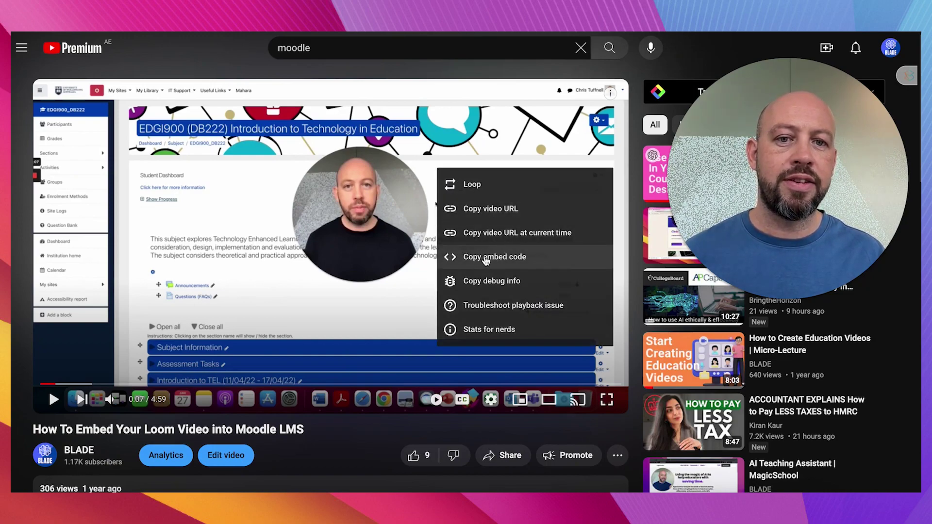
click(486, 260)
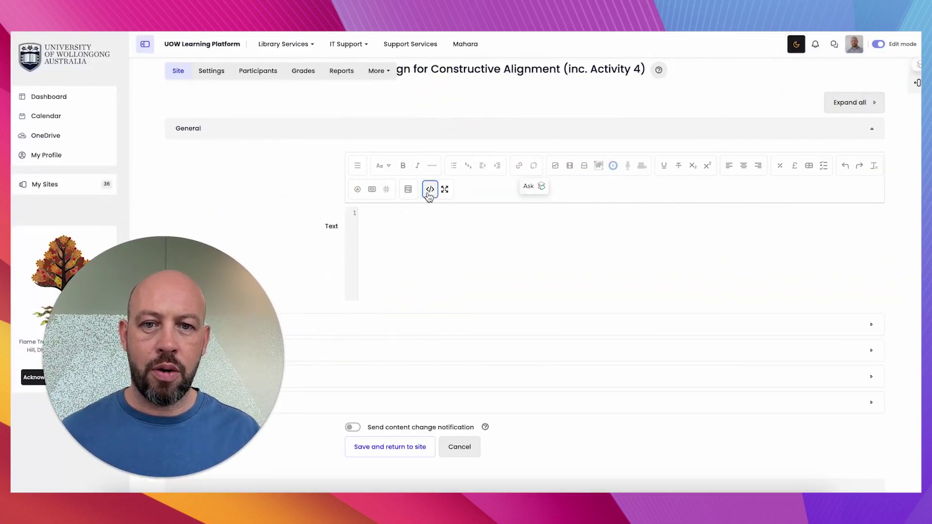
Paste the YouTube iframe embed code into the HTML source and switch back to the normal editor view.
right_click(377, 226)
click(419, 262)
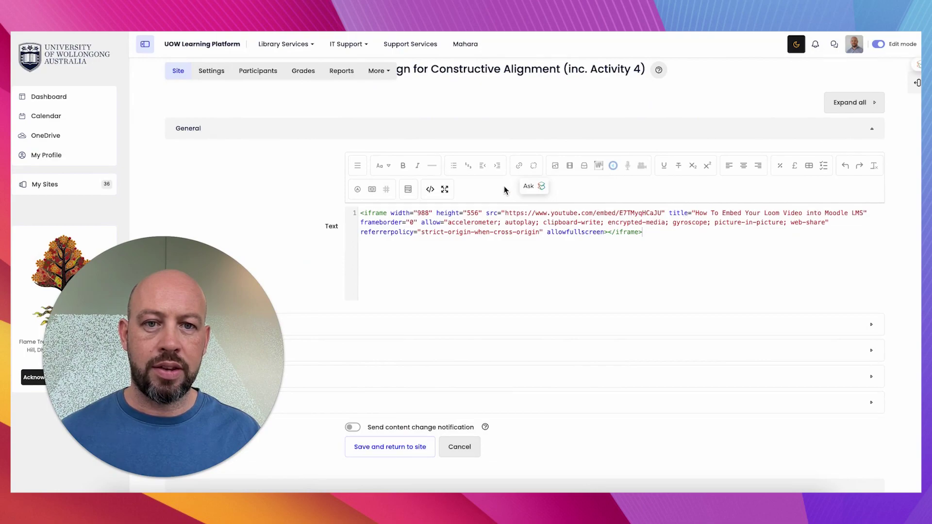
click(430, 190)
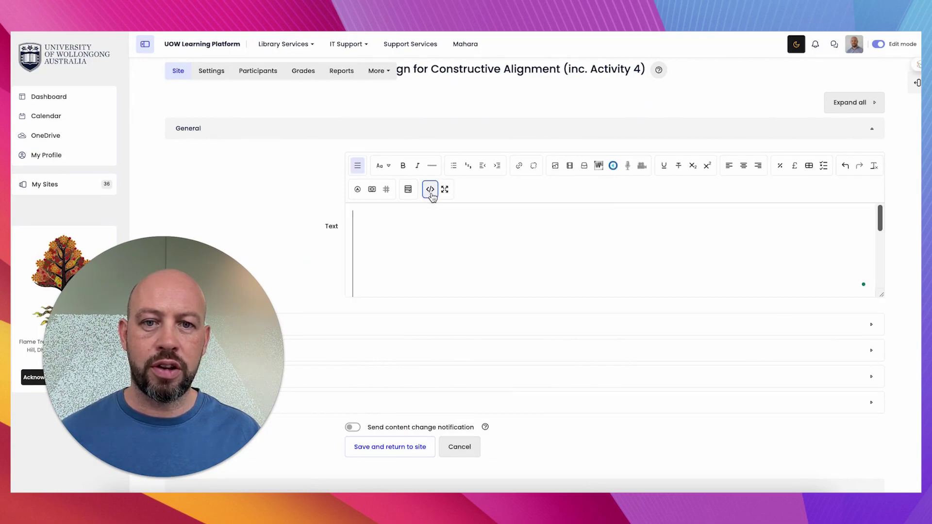
scroll(519, 261, down, 2)
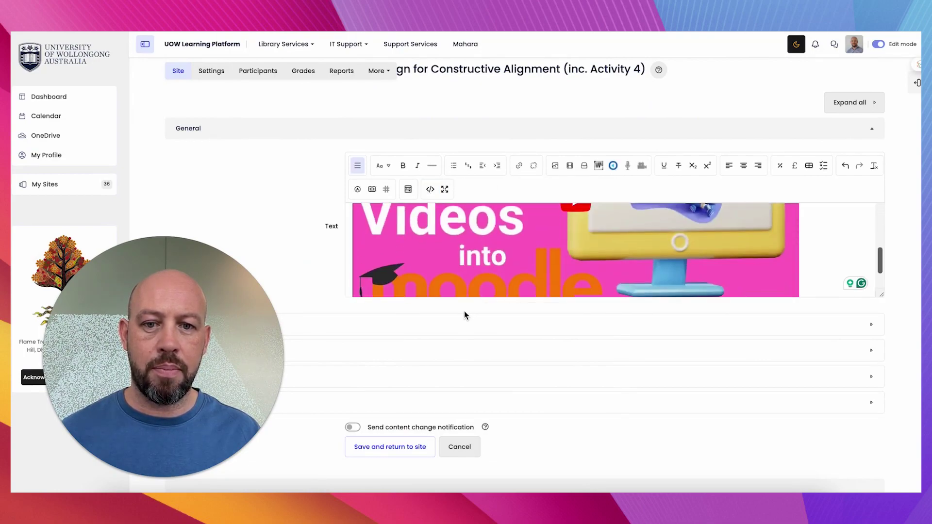
scroll(464, 314, up, 1)
scroll(491, 410, down, 1)
Save the Text and media area, return to the course and scroll to the embedded video.
click(385, 470)
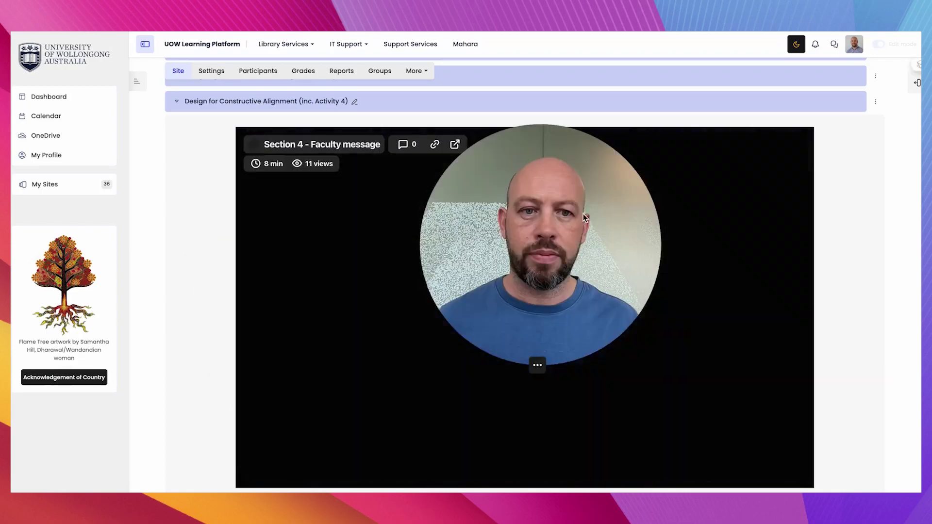
scroll(441, 230, down, 10)
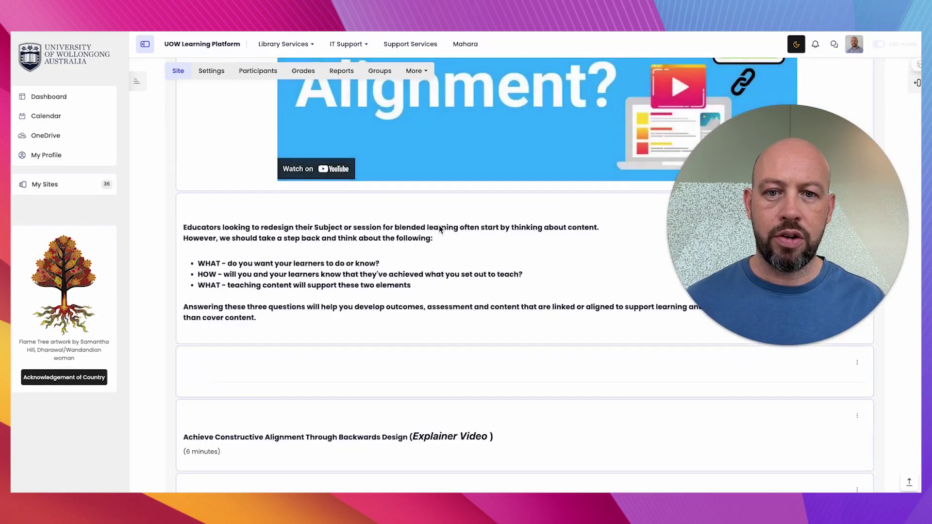
scroll(442, 231, down, 15)
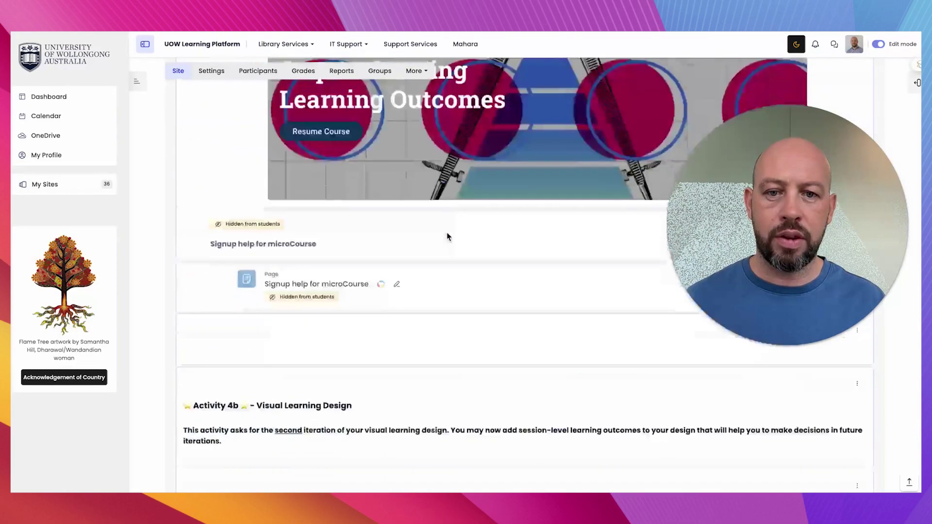
scroll(448, 236, down, 15)
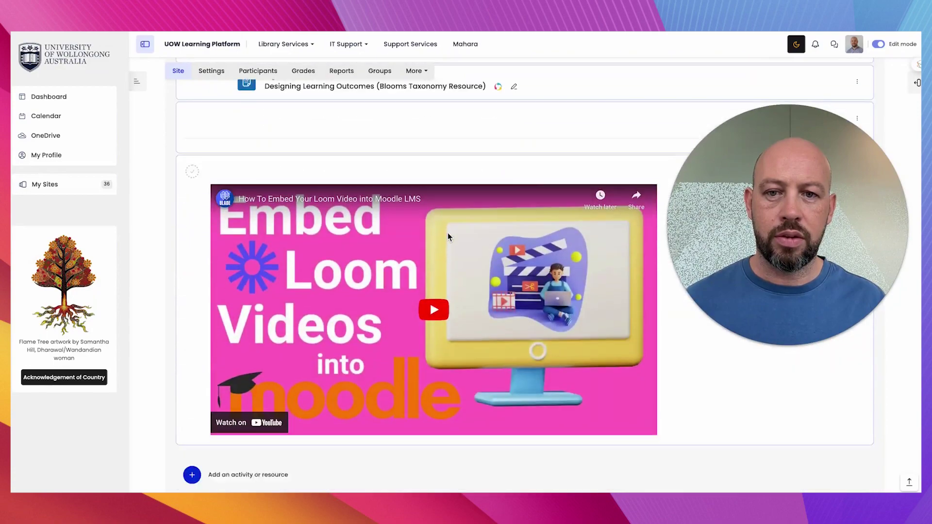
scroll(448, 237, down, 3)
scroll(474, 242, up, 2)
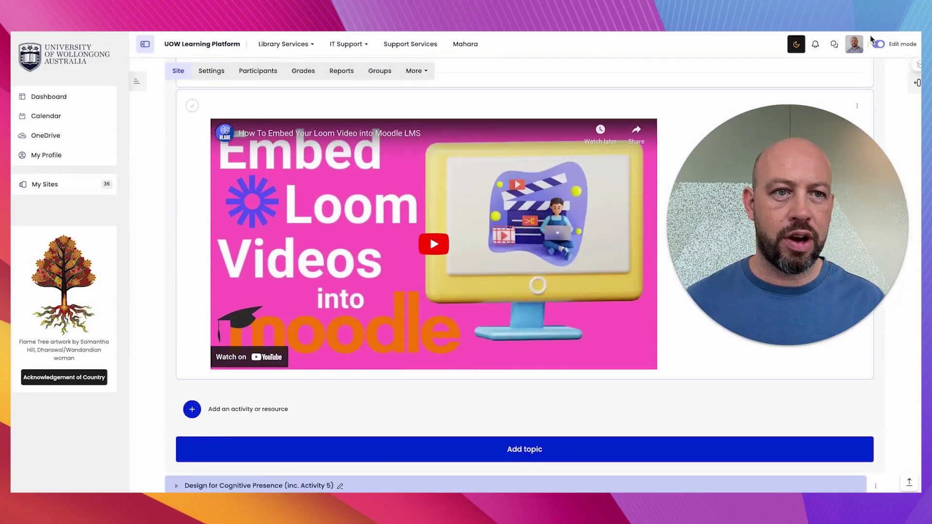
Turn off edit mode and scroll down to the embedded Loom tutorial video.
click(879, 44)
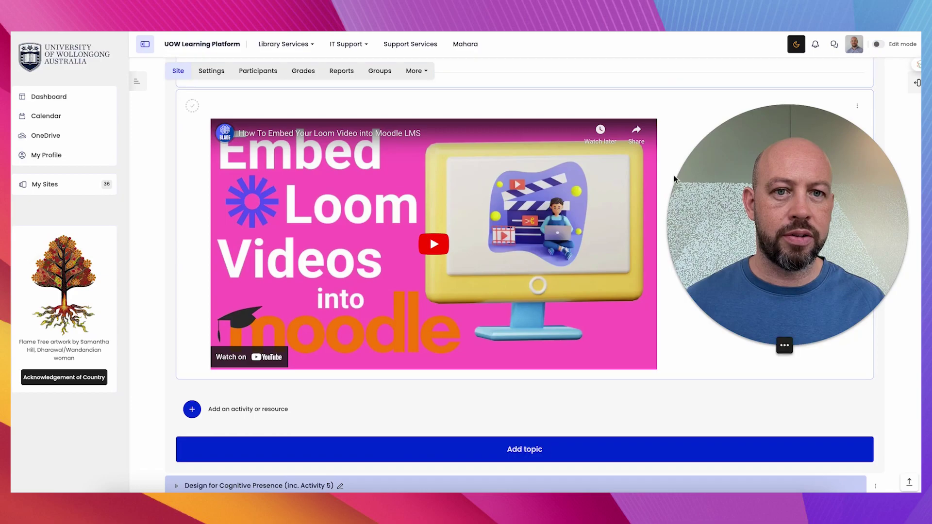
scroll(470, 251, down, 10)
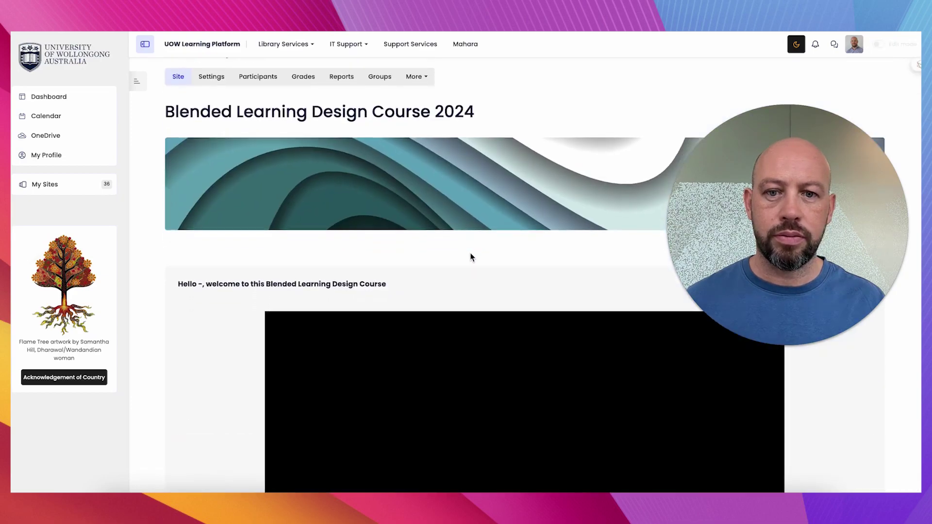
scroll(470, 251, down, 20)
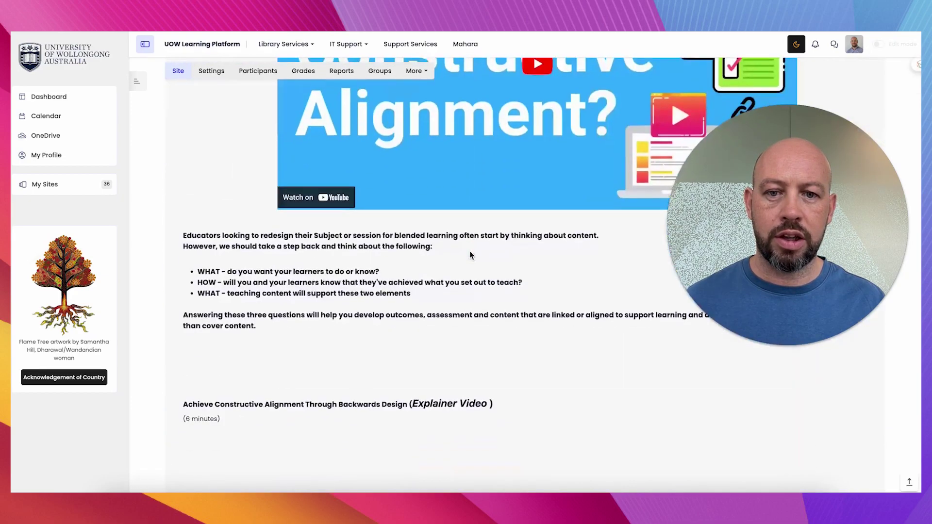
scroll(470, 252, down, 20)
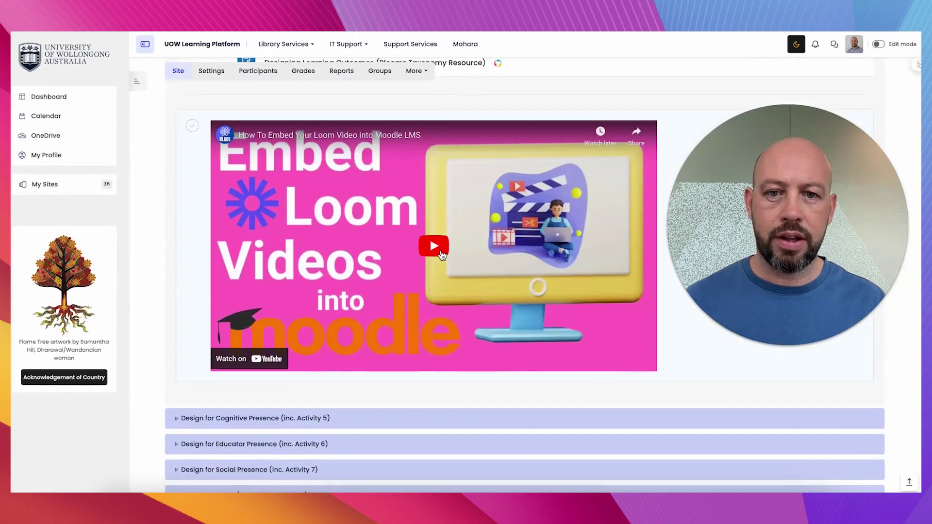
Play the embedded video, pause it, and close the More videos panel.
click(441, 251)
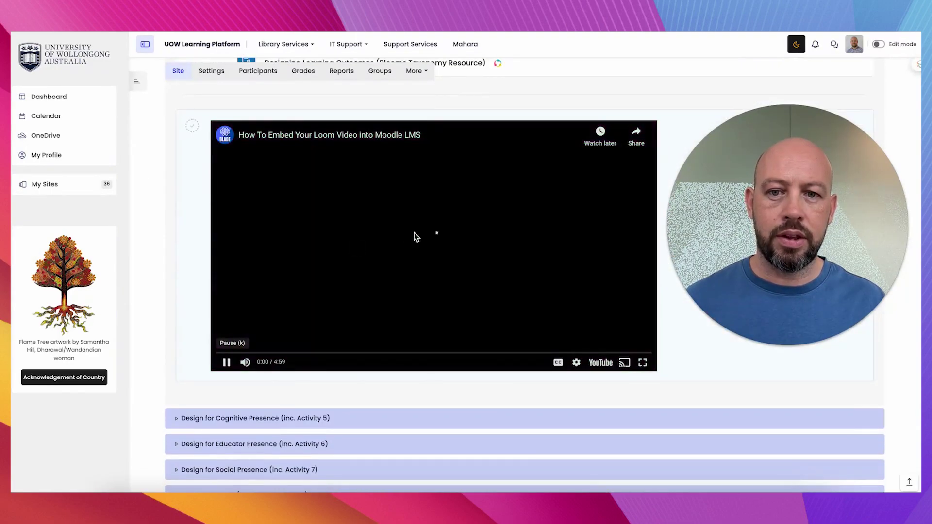
click(261, 281)
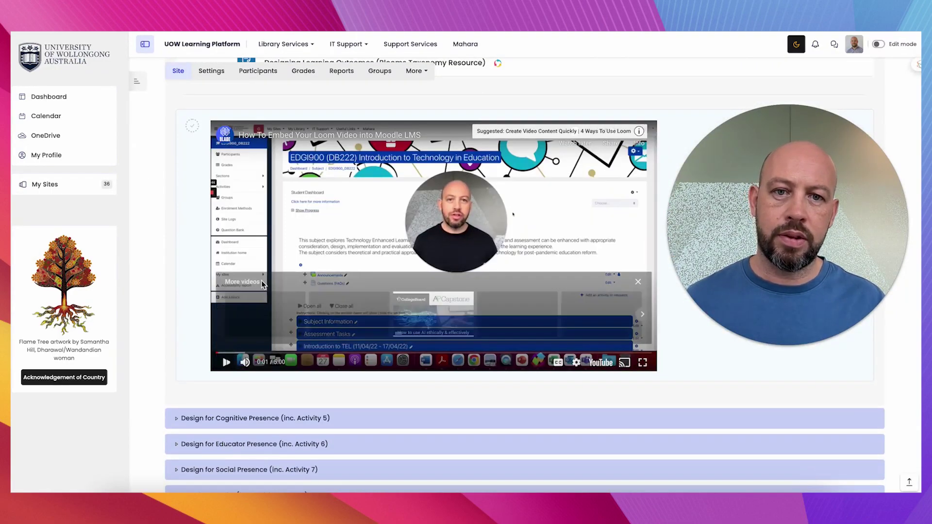
click(638, 282)
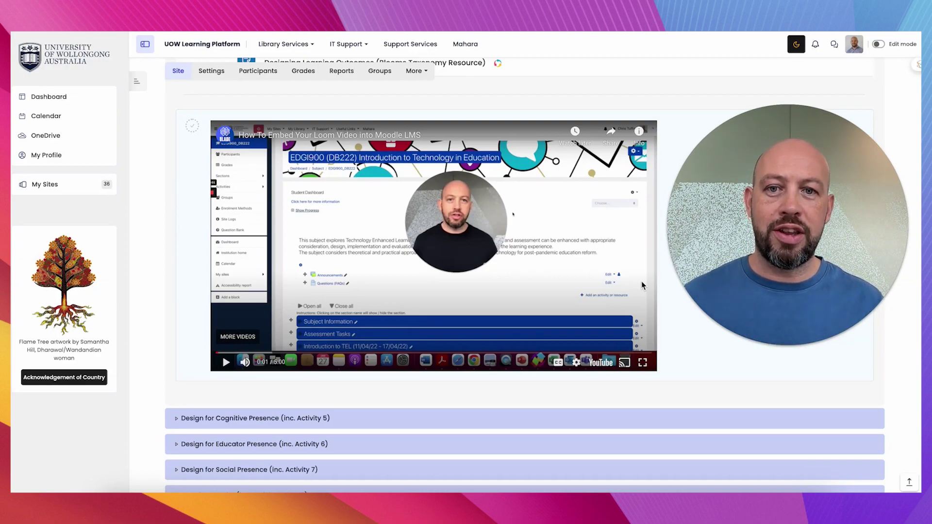
mouse_move(717, 213)
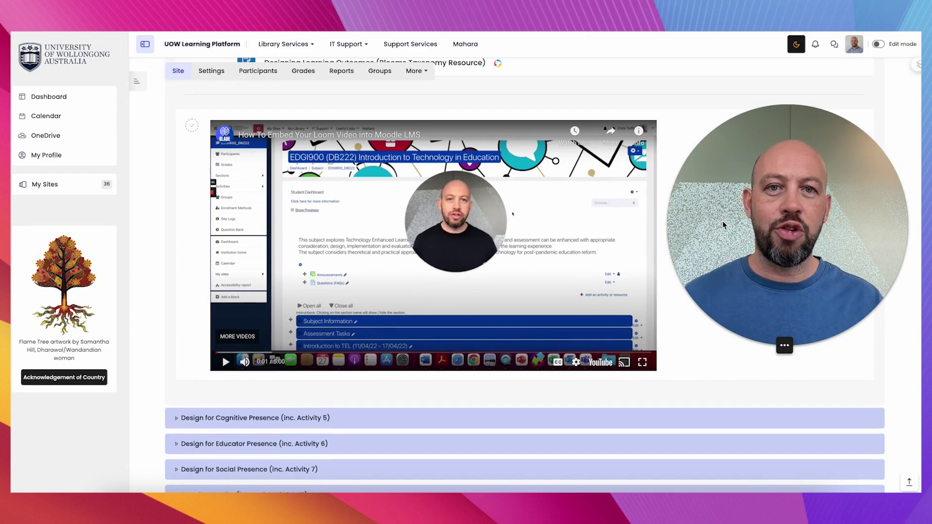